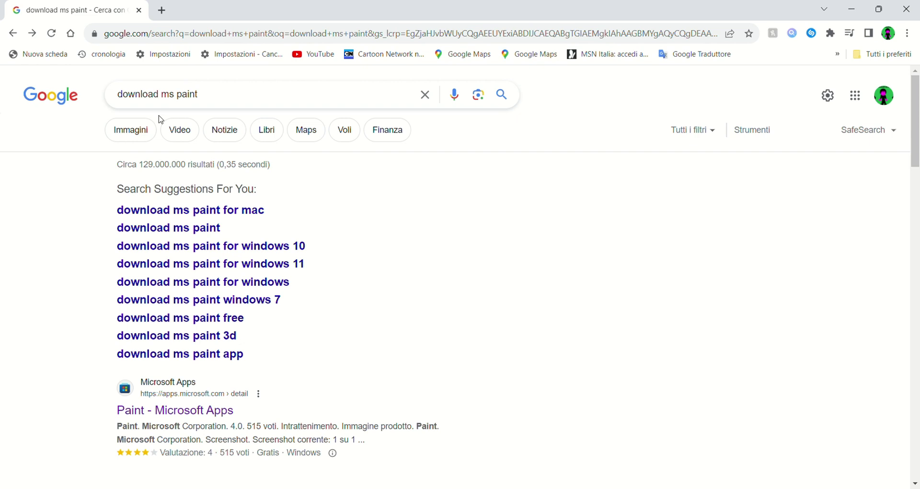
Step: Browse the Google results, then open the FileHippo MS Paint page from the Images results in a new tab
{"action": "scroll", "coordinate": [513, 256], "scroll_direction": "down", "scroll_amount": 1}
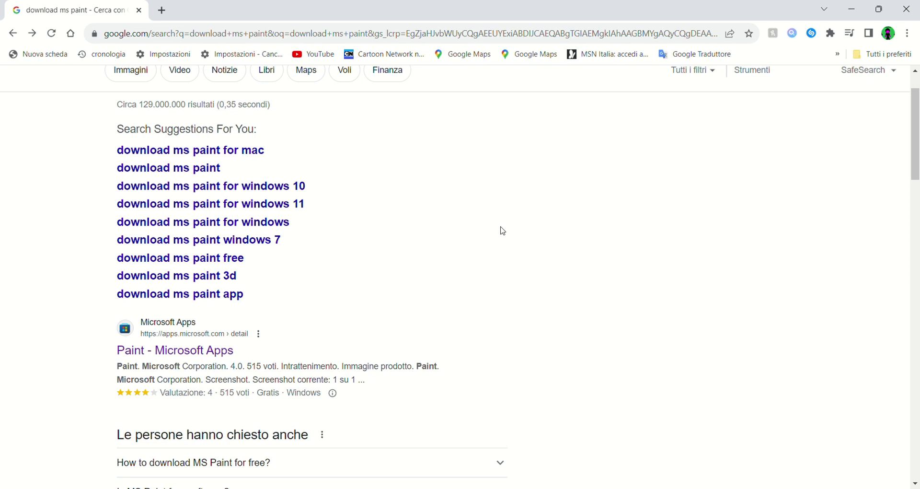
{"action": "scroll", "coordinate": [503, 231], "scroll_direction": "down", "scroll_amount": 1}
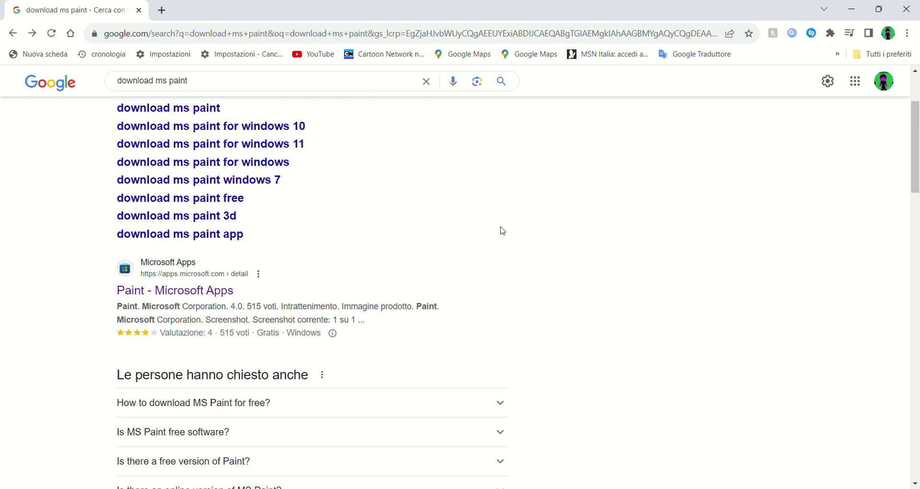
{"action": "scroll", "coordinate": [503, 231], "scroll_direction": "down", "scroll_amount": 1}
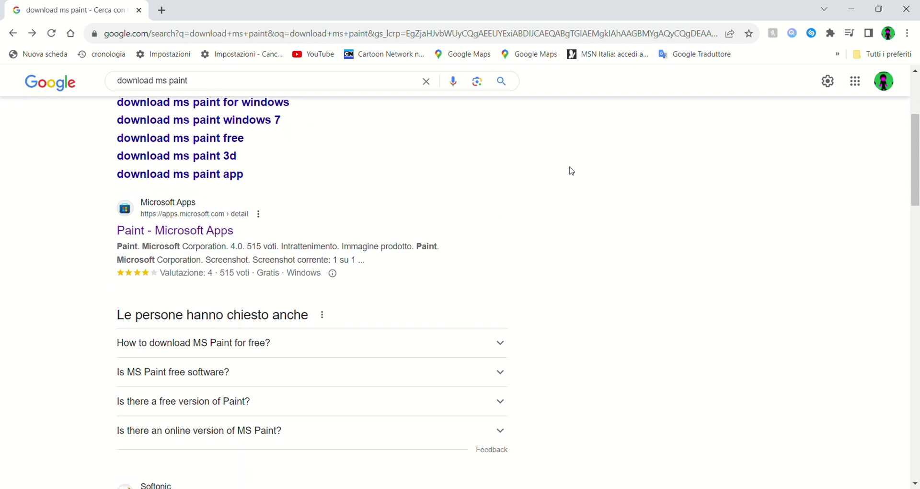
{"action": "scroll", "coordinate": [657, 201], "scroll_direction": "down", "scroll_amount": 2}
{"action": "scroll", "coordinate": [660, 198], "scroll_direction": "down", "scroll_amount": 2}
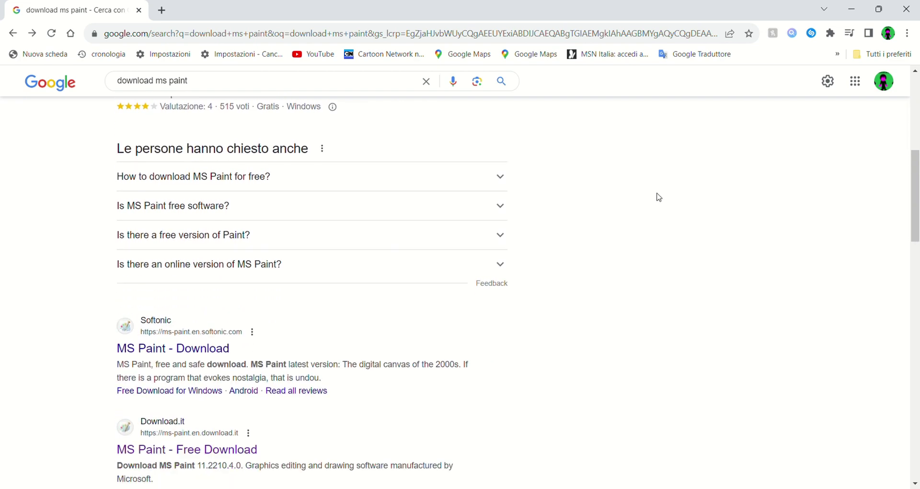
{"action": "scroll", "coordinate": [659, 197], "scroll_direction": "up", "scroll_amount": 7}
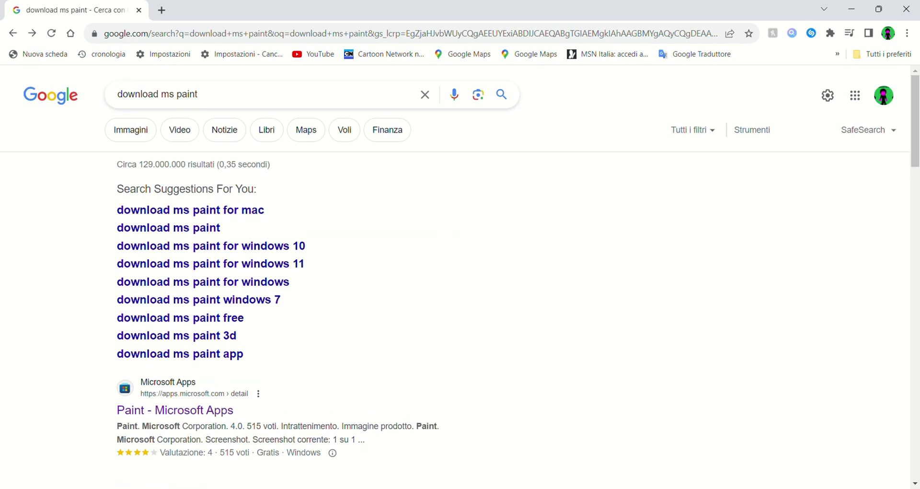
{"action": "scroll", "coordinate": [503, 414], "scroll_direction": "down", "scroll_amount": 10}
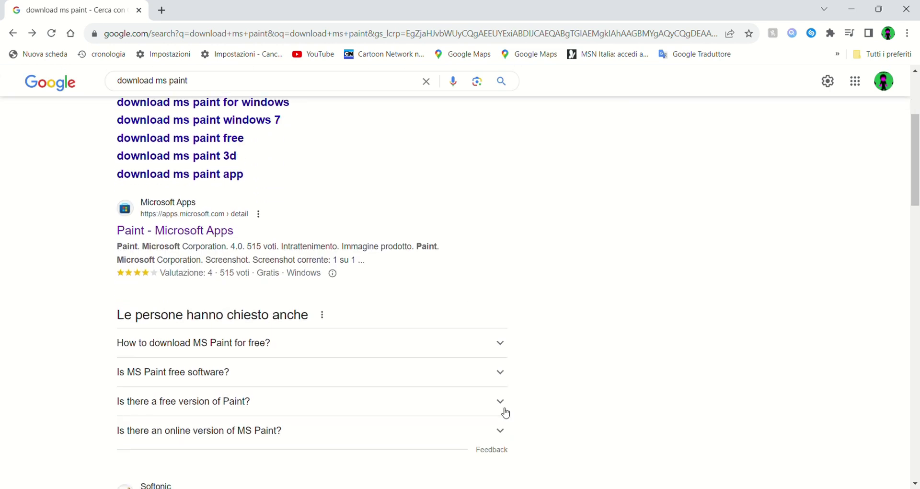
{"action": "scroll", "coordinate": [510, 406], "scroll_direction": "down", "scroll_amount": 4}
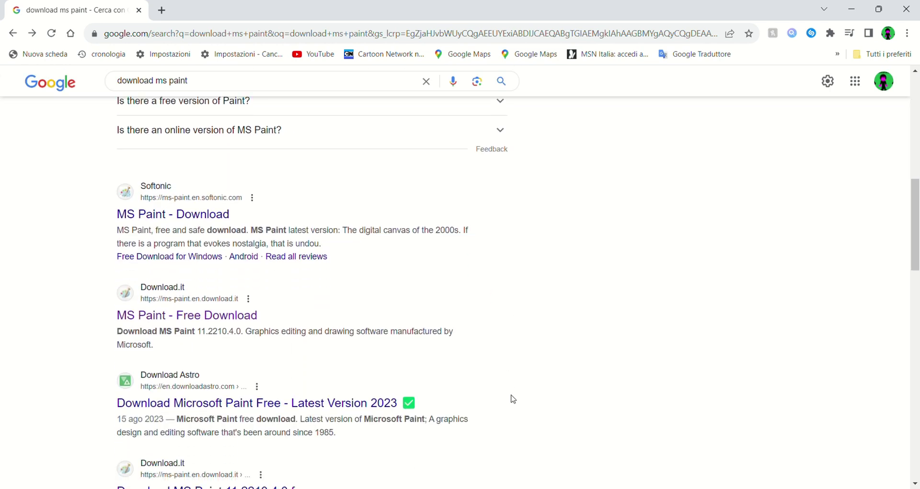
{"action": "scroll", "coordinate": [514, 399], "scroll_direction": "down", "scroll_amount": 6}
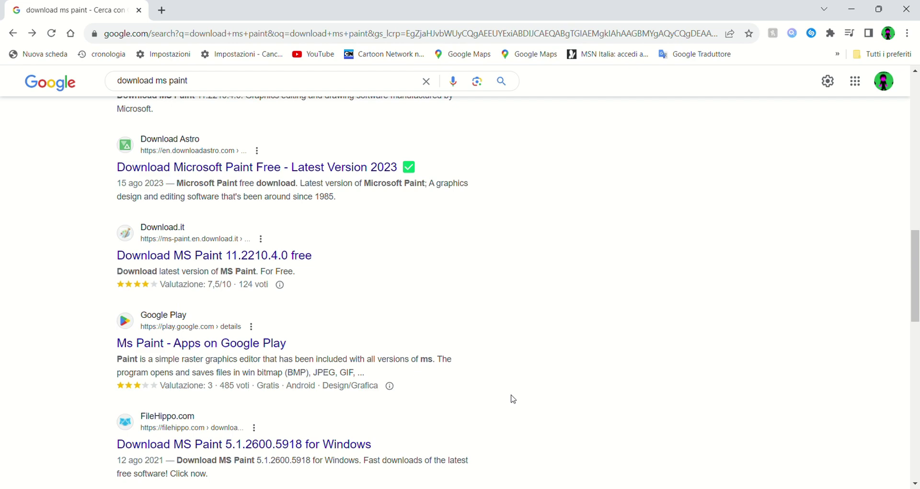
{"action": "scroll", "coordinate": [514, 398], "scroll_direction": "down", "scroll_amount": 6}
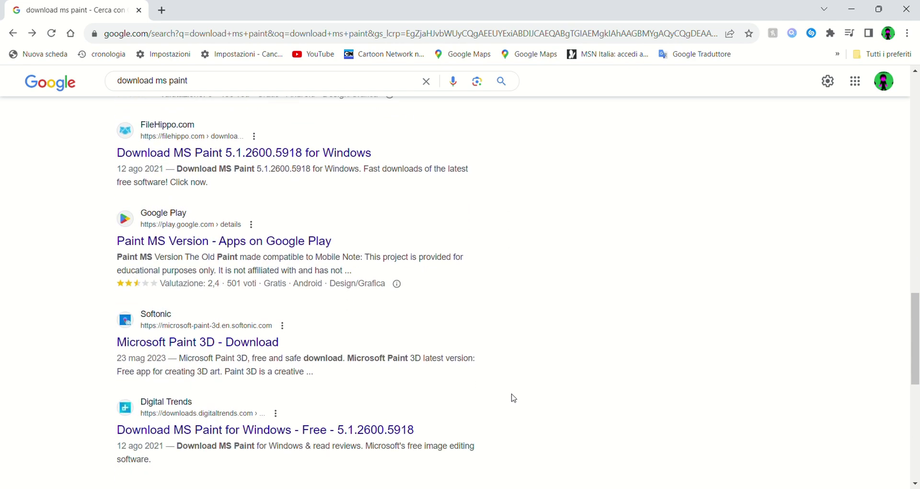
{"action": "scroll", "coordinate": [513, 398], "scroll_direction": "up", "scroll_amount": 20}
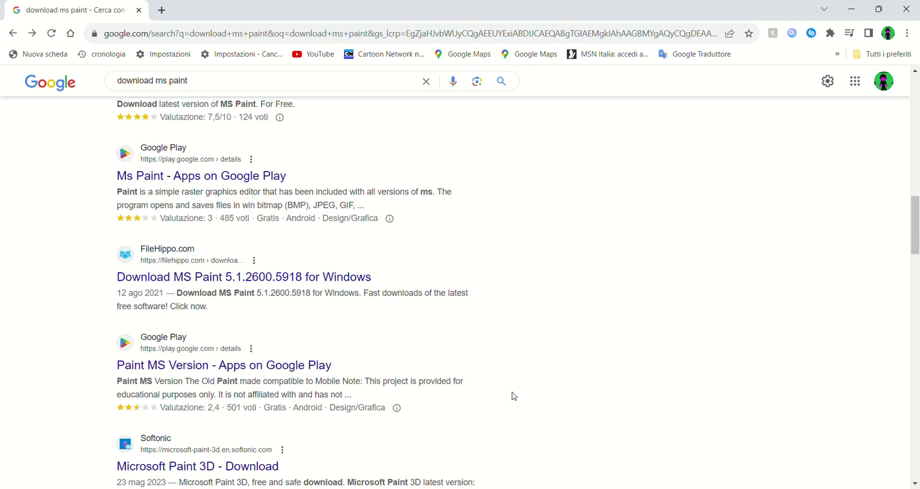
{"action": "left_click", "coordinate": [138, 138]}
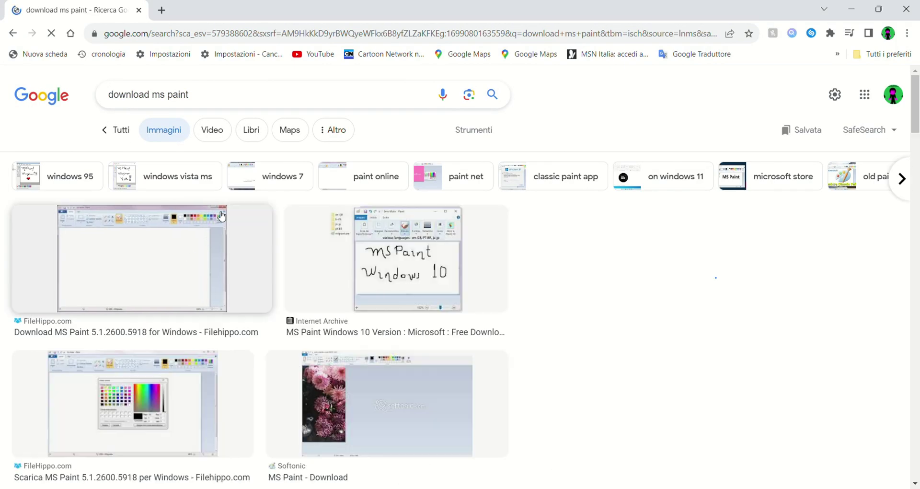
{"action": "left_click", "coordinate": [147, 252]}
{"action": "scroll", "coordinate": [543, 360], "scroll_direction": "down", "scroll_amount": 1}
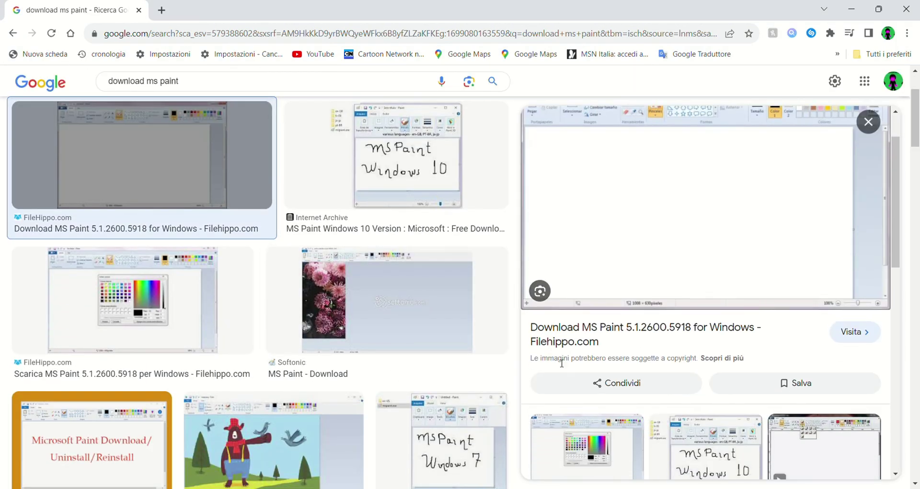
{"action": "left_click", "coordinate": [601, 328]}
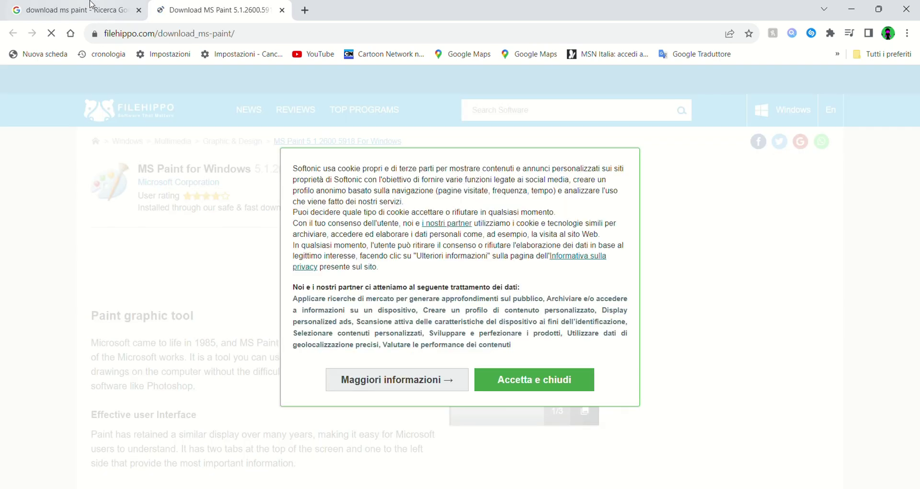
Step: Close the Google tab, accept FileHippo's cookies, then close FileHippo leaving only an empty new tab
{"action": "left_click", "coordinate": [86, 7]}
{"action": "left_click", "coordinate": [13, 33]}
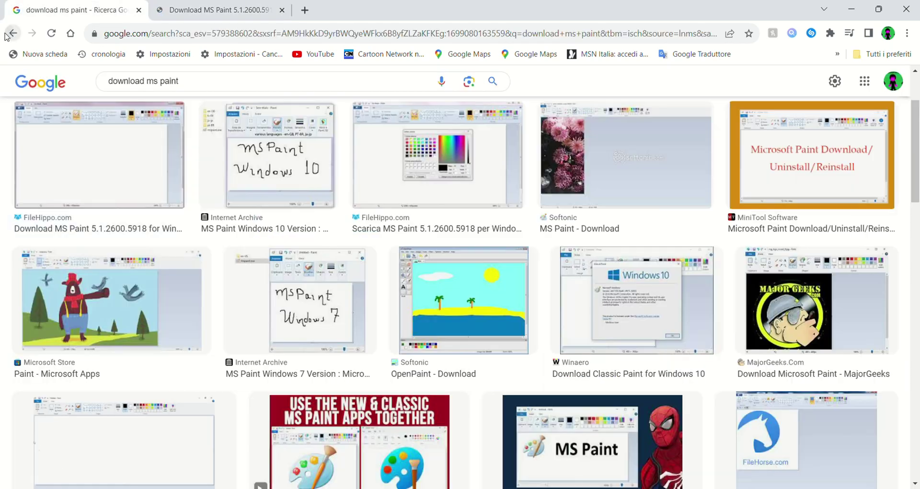
{"action": "left_click", "coordinate": [13, 33]}
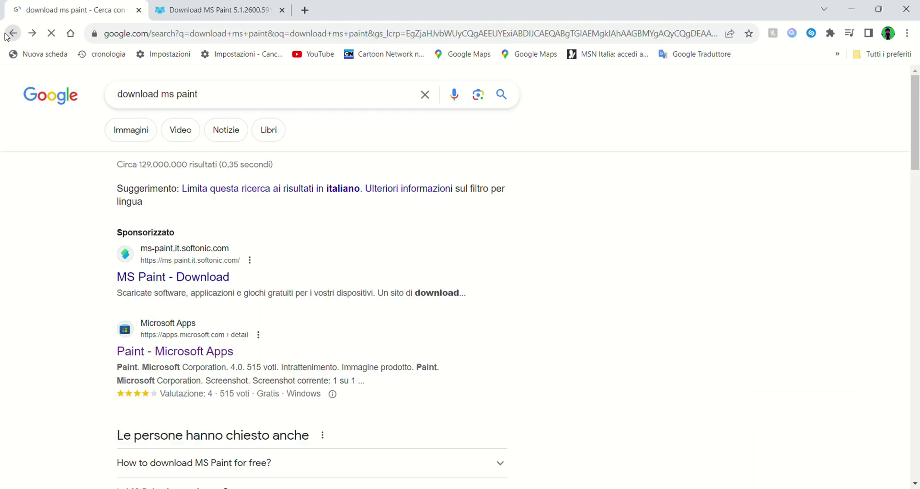
{"action": "left_click", "coordinate": [139, 10]}
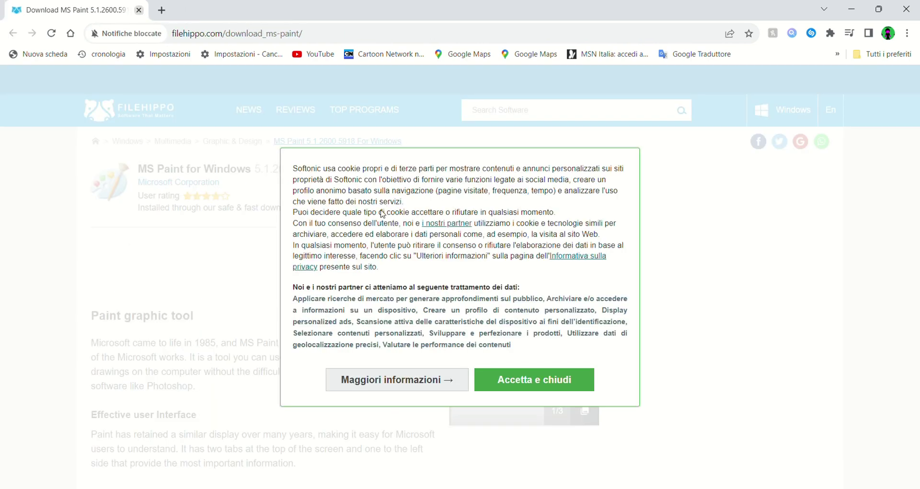
{"action": "left_click", "coordinate": [541, 381]}
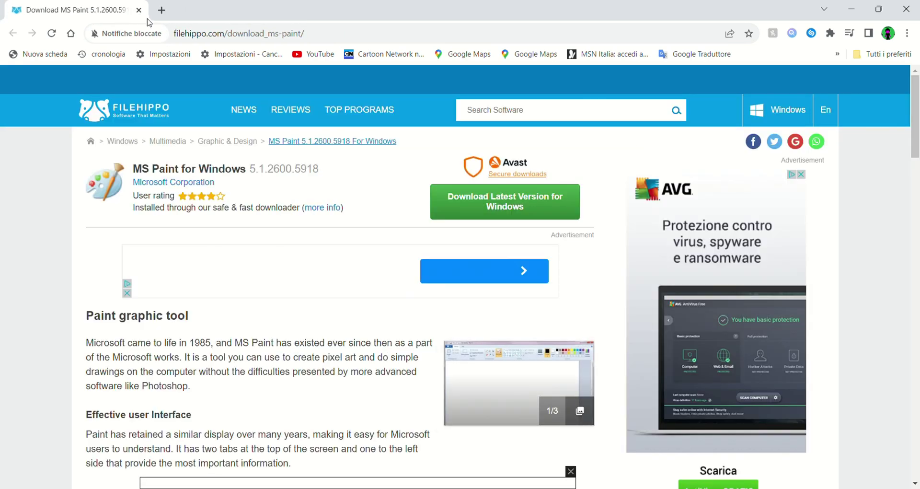
{"action": "left_click", "coordinate": [161, 10]}
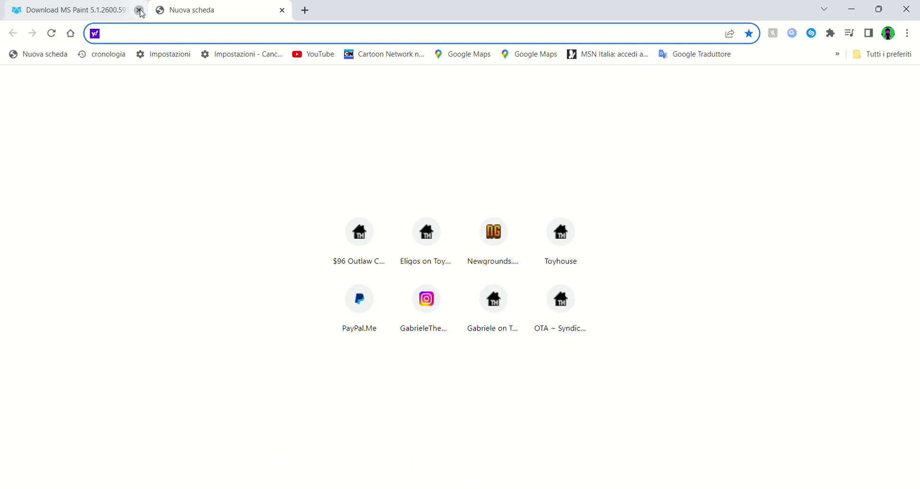
{"action": "left_click", "coordinate": [139, 10]}
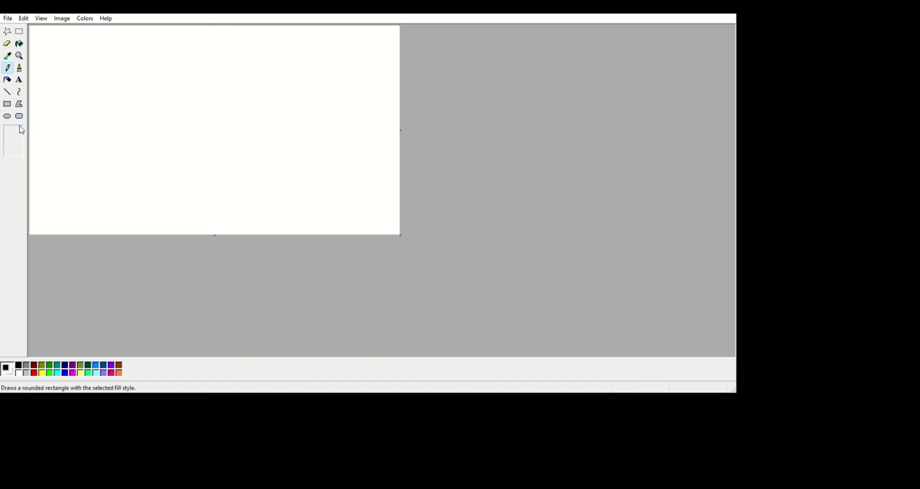
Step: Draw an ellipse head near the canvas top-left, then pencil a hairline and a short left-side line inside it
{"action": "left_click", "coordinate": [8, 116]}
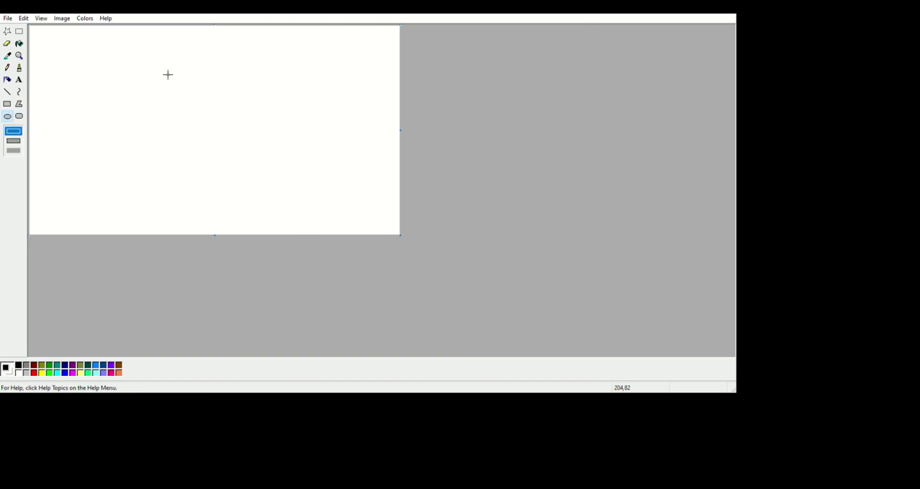
{"action": "left_click_drag", "start_coordinate": [127, 64], "coordinate": [189, 119]}
{"action": "left_click", "coordinate": [9, 68]}
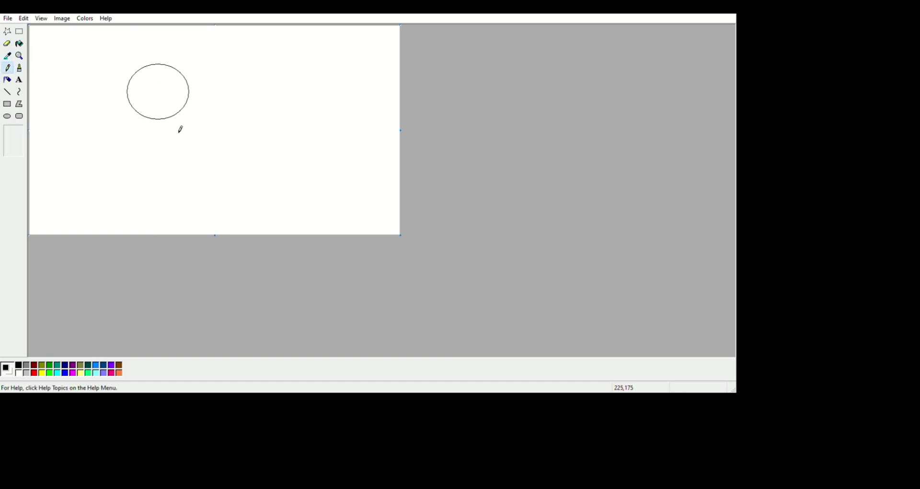
{"action": "left_click_drag", "start_coordinate": [146, 90], "coordinate": [136, 111]}
{"action": "left_click_drag", "start_coordinate": [146, 77], "coordinate": [175, 84]}
Step: Fill the upper-left hair area black and the lower-right face magenta, then pencil a black smile
{"action": "left_click", "coordinate": [19, 44]}
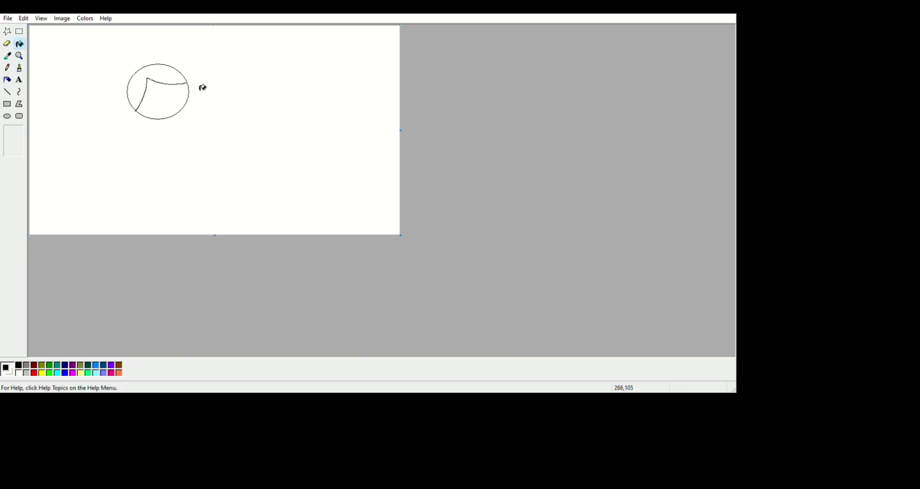
{"action": "left_click", "coordinate": [167, 74]}
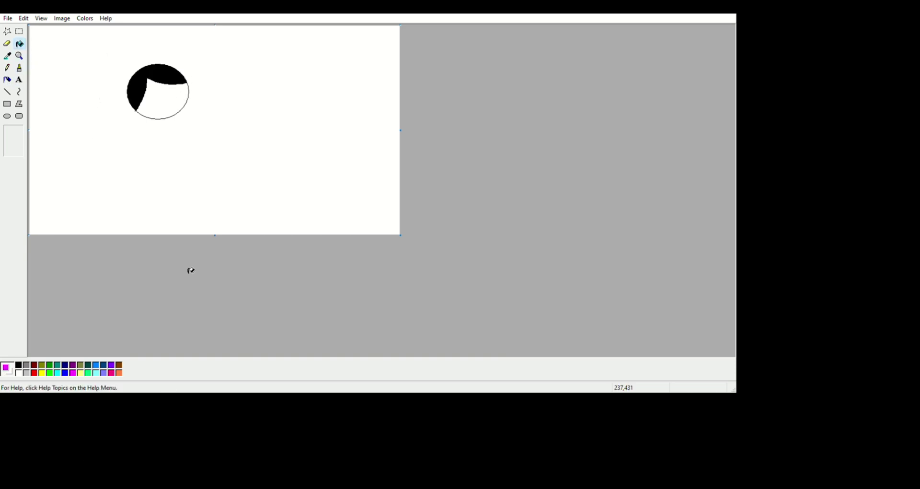
{"action": "left_click", "coordinate": [167, 101]}
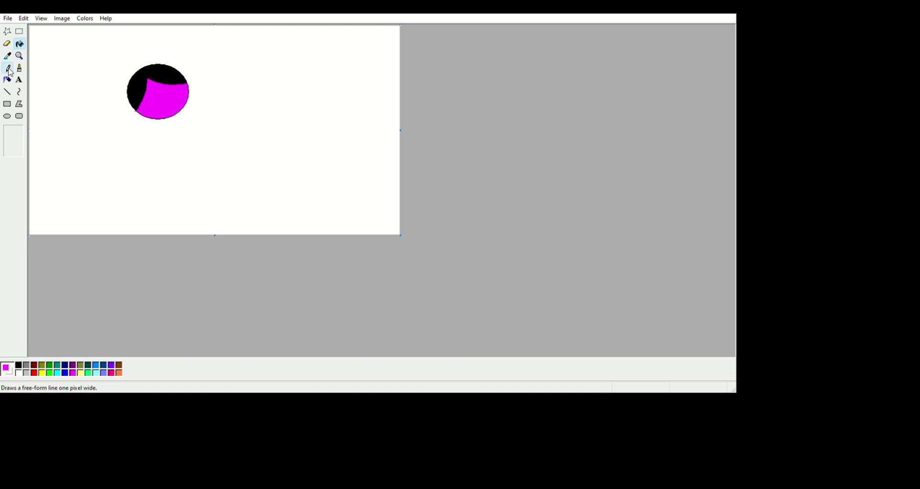
{"action": "left_click", "coordinate": [8, 68]}
{"action": "left_click", "coordinate": [18, 365]}
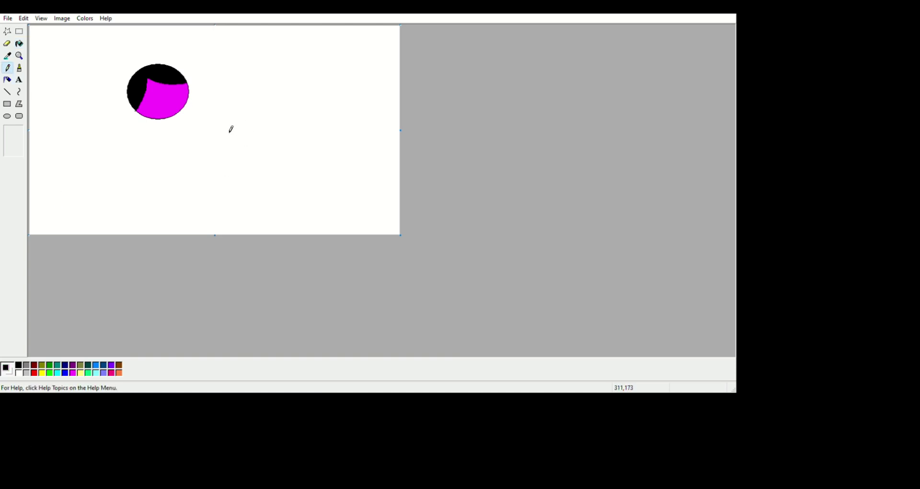
{"action": "left_click_drag", "start_coordinate": [152, 109], "coordinate": [171, 110]}
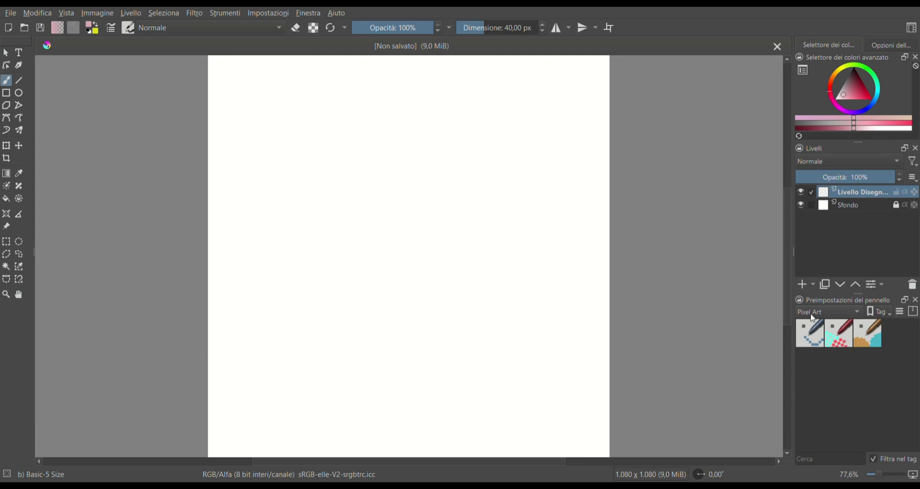
Step: Filter the brush presets to Pixel Art and scale the Krita image down to 108 × 108 pixels
{"action": "left_click", "coordinate": [820, 338]}
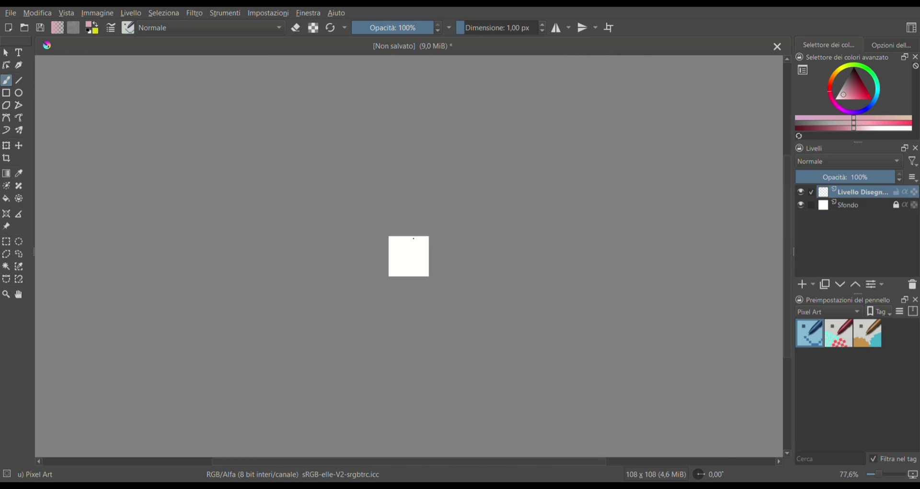
{"action": "key", "text": "minus"}
{"action": "scroll", "coordinate": [419, 246], "scroll_direction": "up", "scroll_amount": 8}
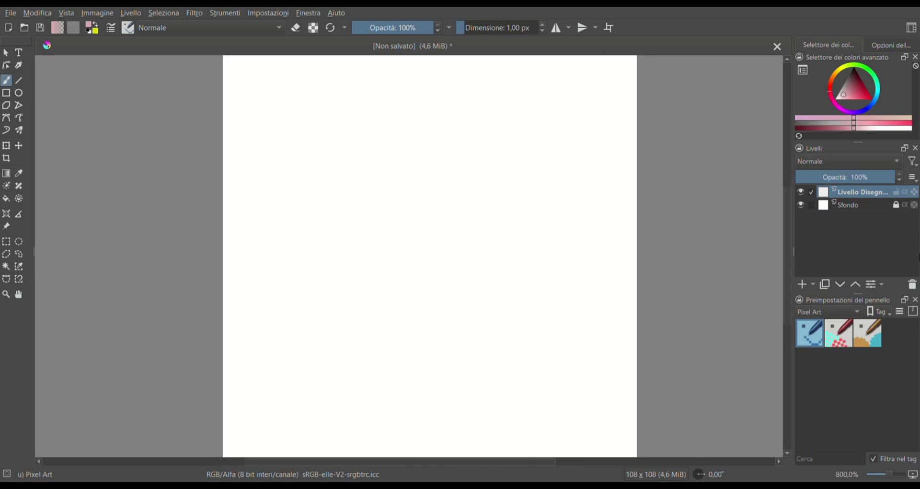
Step: Draw a black circle outline for the head and freehand the hairline across it
{"action": "key", "text": "d"}
{"action": "left_click", "coordinate": [19, 93]}
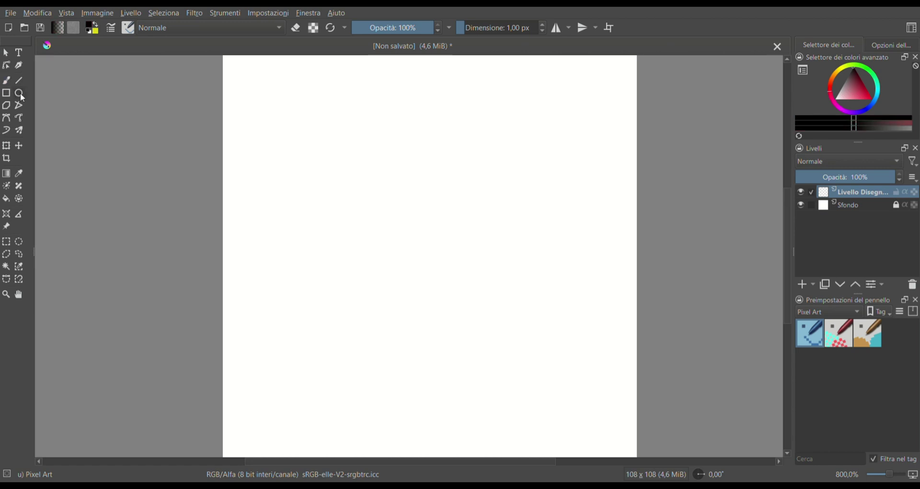
{"action": "left_click_drag", "start_coordinate": [323, 100], "coordinate": [517, 286]}
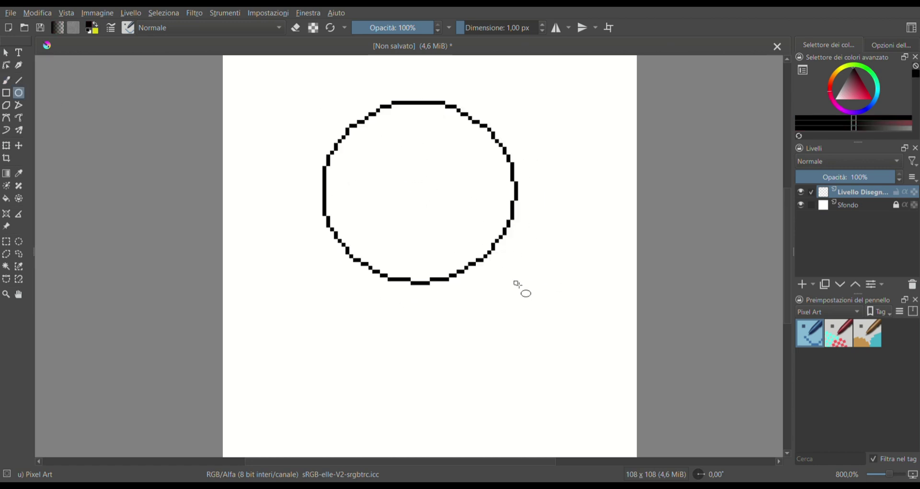
{"action": "left_click", "coordinate": [7, 80]}
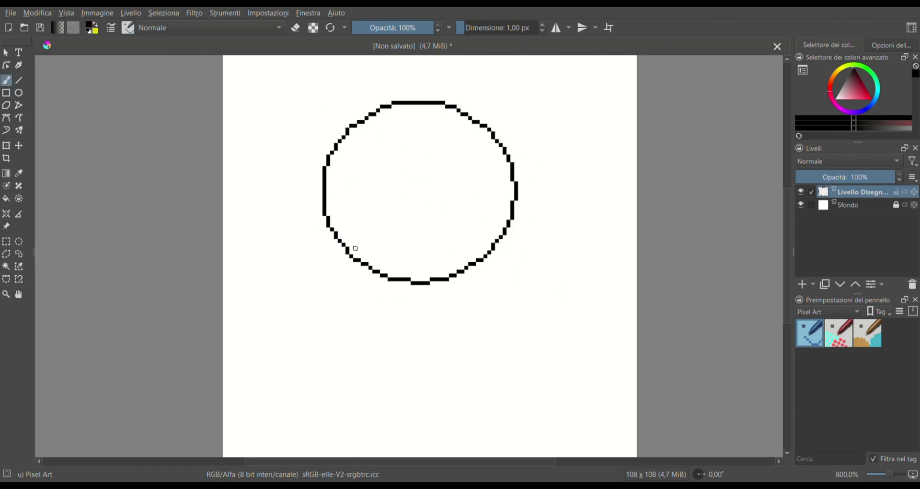
{"action": "mouse_move", "coordinate": [358, 259]}
{"action": "left_mouse_down"}
{"action": "mouse_move", "coordinate": [373, 231]}
{"action": "mouse_move", "coordinate": [384, 163]}
{"action": "mouse_move", "coordinate": [494, 160]}
{"action": "left_mouse_up"}
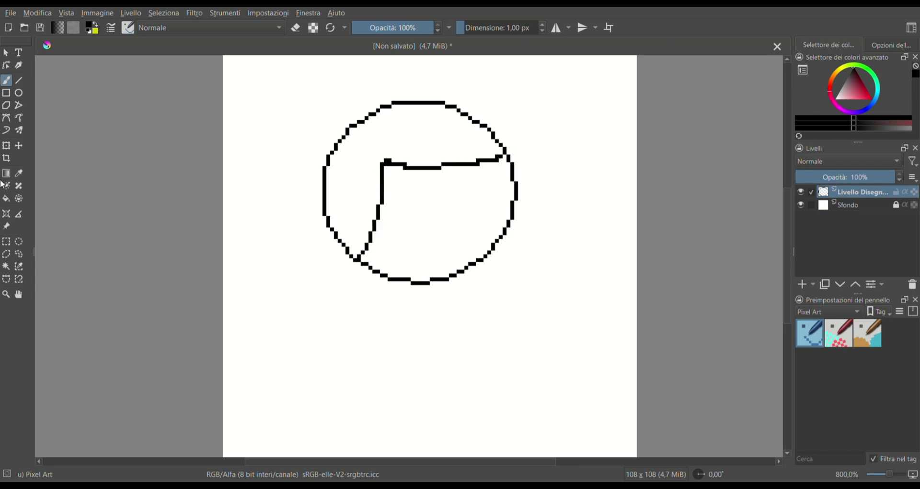
Step: Fill the hair black and the face magenta, redoing the magenta fill after resetting fill options
{"action": "left_click", "coordinate": [6, 199]}
{"action": "left_click", "coordinate": [442, 146]}
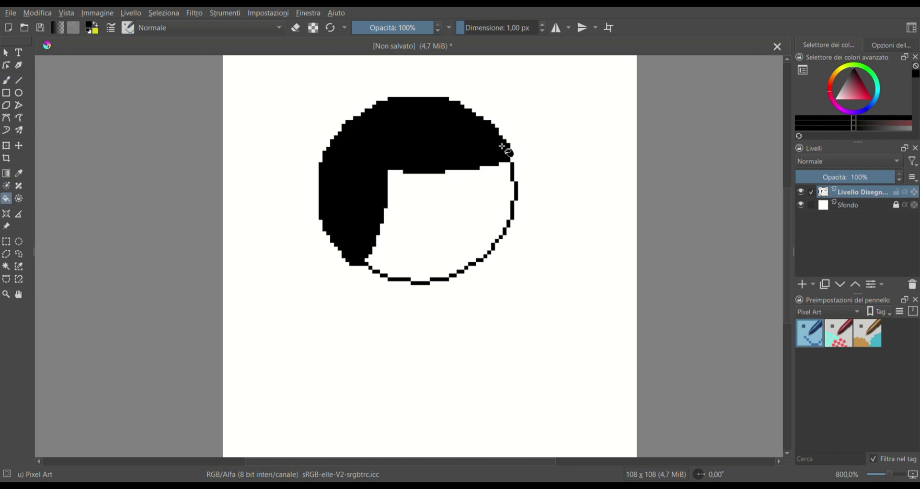
{"action": "left_click", "coordinate": [875, 107]}
{"action": "left_click", "coordinate": [422, 232]}
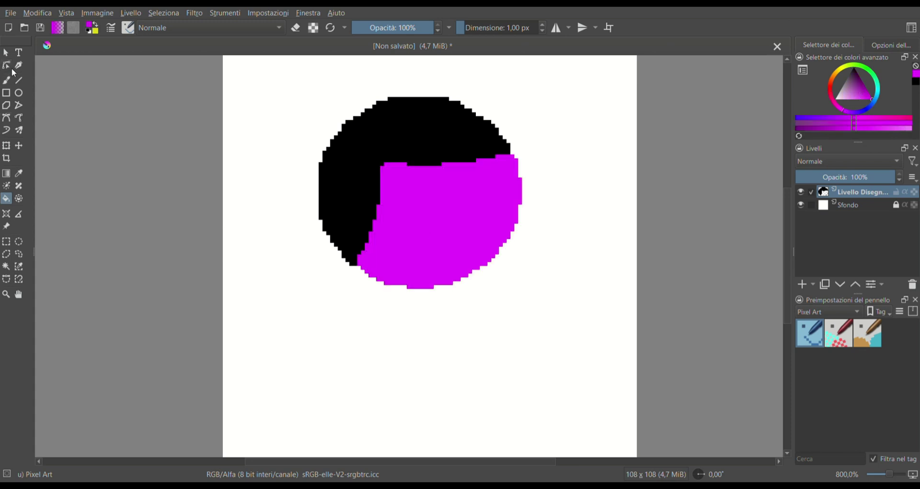
{"action": "key", "text": "ctrl+z"}
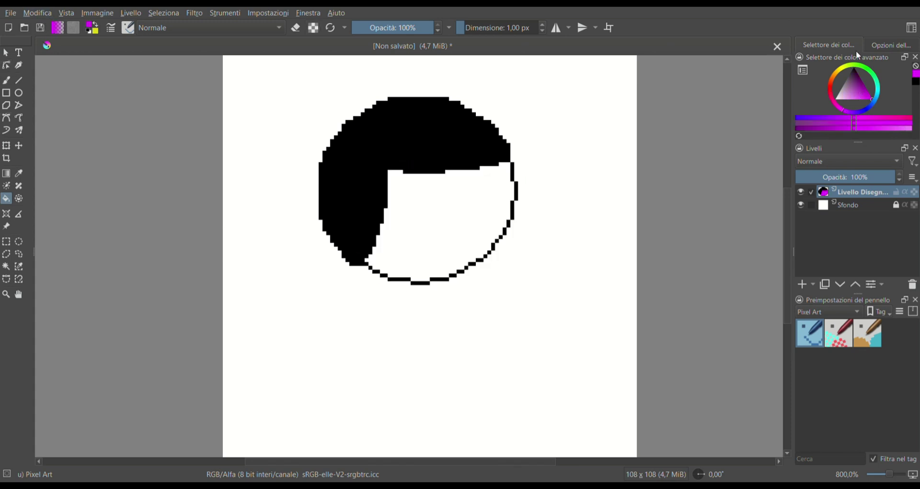
{"action": "left_click", "coordinate": [892, 45]}
{"action": "scroll", "coordinate": [902, 121], "scroll_direction": "down", "scroll_amount": 3}
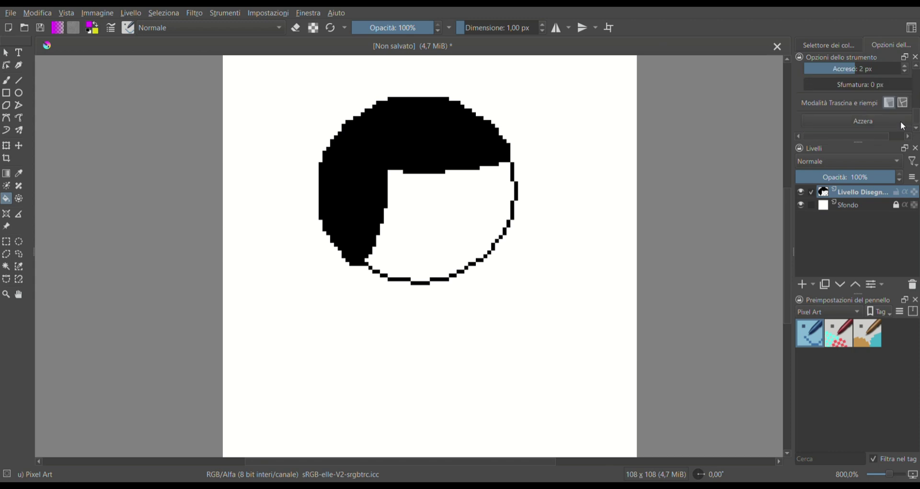
{"action": "left_click", "coordinate": [901, 123]}
{"action": "left_click", "coordinate": [859, 44]}
{"action": "left_click", "coordinate": [489, 202]}
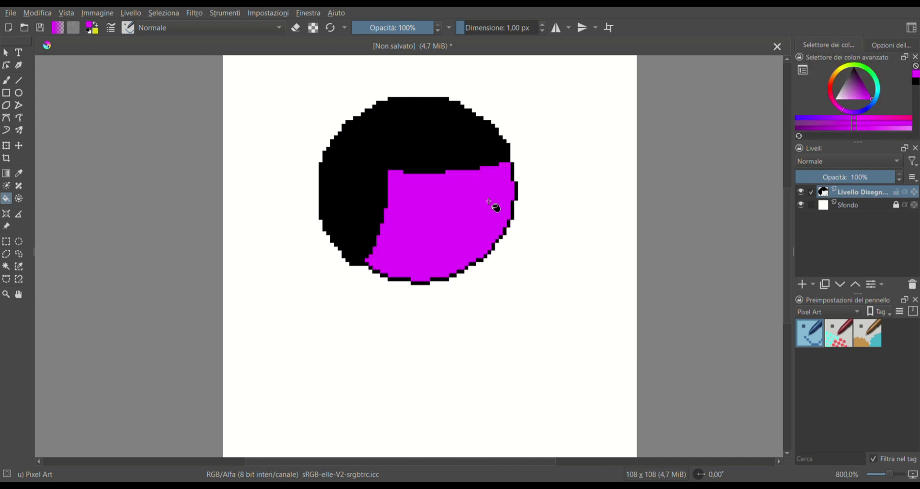
{"action": "left_click", "coordinate": [19, 80]}
Step: With a thicker black line, draw two slanted eyebrows with vertical eye strokes below them
{"action": "key", "text": "d"}
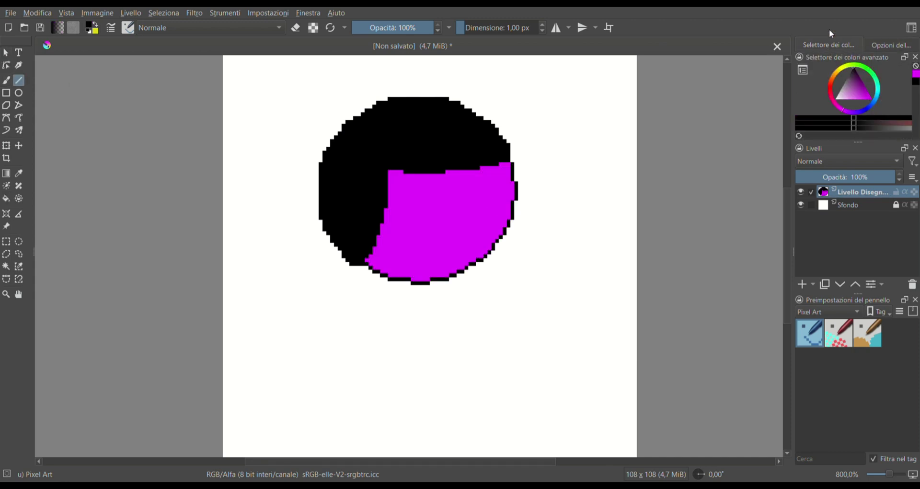
{"action": "left_click_drag", "start_coordinate": [478, 30], "coordinate": [472, 41]}
{"action": "scroll", "coordinate": [444, 189], "scroll_direction": "up", "scroll_amount": 2}
{"action": "left_click_drag", "start_coordinate": [363, 172], "coordinate": [468, 224]}
{"action": "left_click_drag", "start_coordinate": [416, 215], "coordinate": [416, 266]}
{"action": "mouse_move", "coordinate": [481, 205]}
{"action": "left_mouse_down"}
{"action": "mouse_move", "coordinate": [500, 202]}
{"action": "mouse_move", "coordinate": [603, 141]}
{"action": "left_mouse_up"}
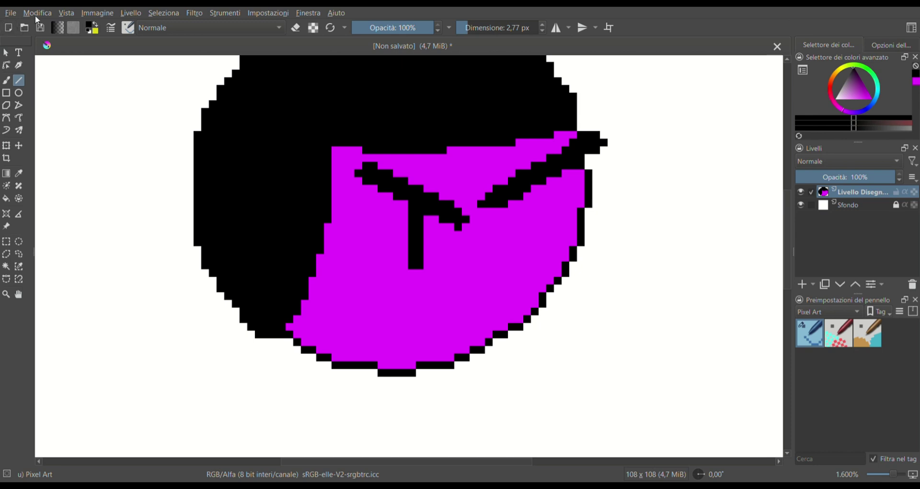
{"action": "key", "text": "ctrl+z"}
{"action": "left_click_drag", "start_coordinate": [490, 203], "coordinate": [585, 144]}
{"action": "left_click_drag", "start_coordinate": [541, 170], "coordinate": [527, 259]}
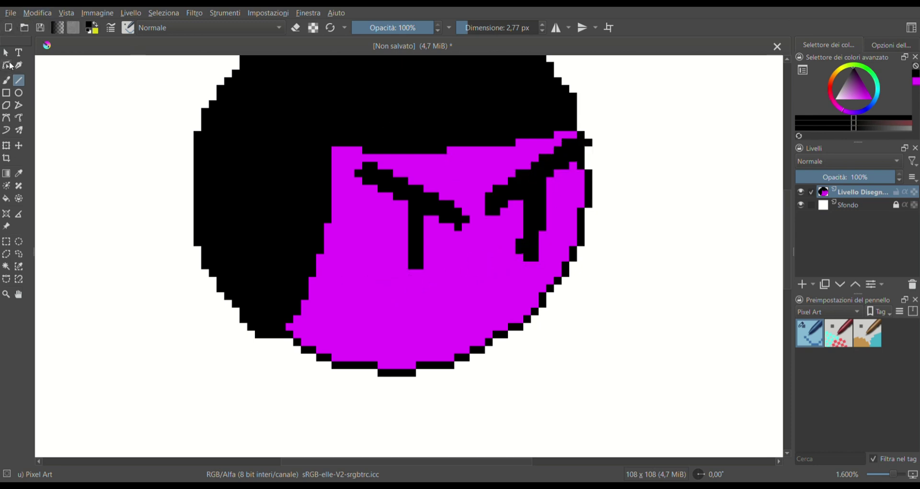
Step: Freehand a black mouth across the lower face and extend its right end
{"action": "left_click", "coordinate": [6, 80]}
{"action": "left_click_drag", "start_coordinate": [427, 330], "coordinate": [504, 318]}
{"action": "scroll", "coordinate": [508, 307], "scroll_direction": "up", "scroll_amount": 3}
{"action": "scroll", "coordinate": [491, 353], "scroll_direction": "down", "scroll_amount": 5}
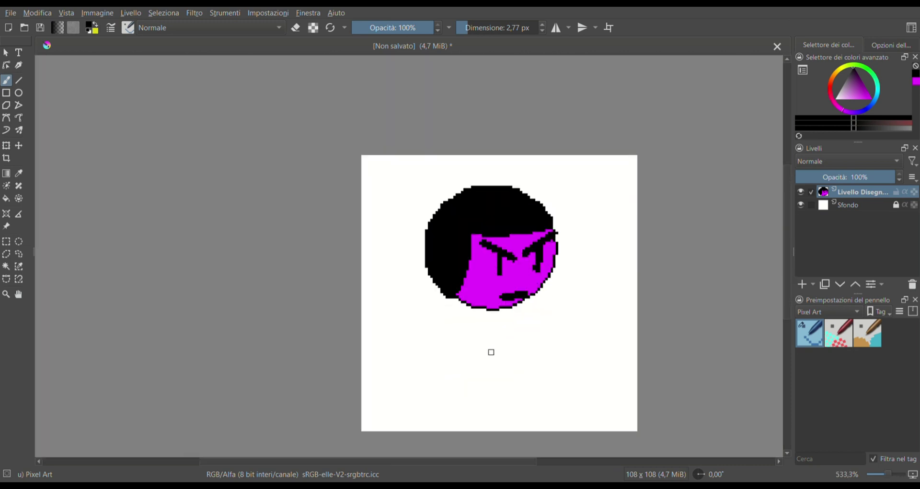
{"action": "scroll", "coordinate": [492, 352], "scroll_direction": "up", "scroll_amount": 2}
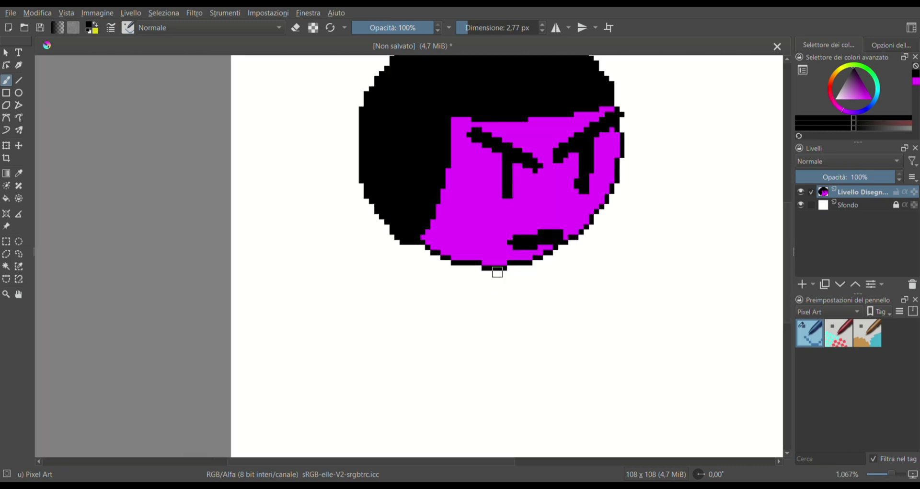
{"action": "left_click", "coordinate": [566, 225]}
{"action": "scroll", "coordinate": [566, 225], "scroll_direction": "up", "scroll_amount": 1}
{"action": "scroll", "coordinate": [551, 249], "scroll_direction": "down", "scroll_amount": 3}
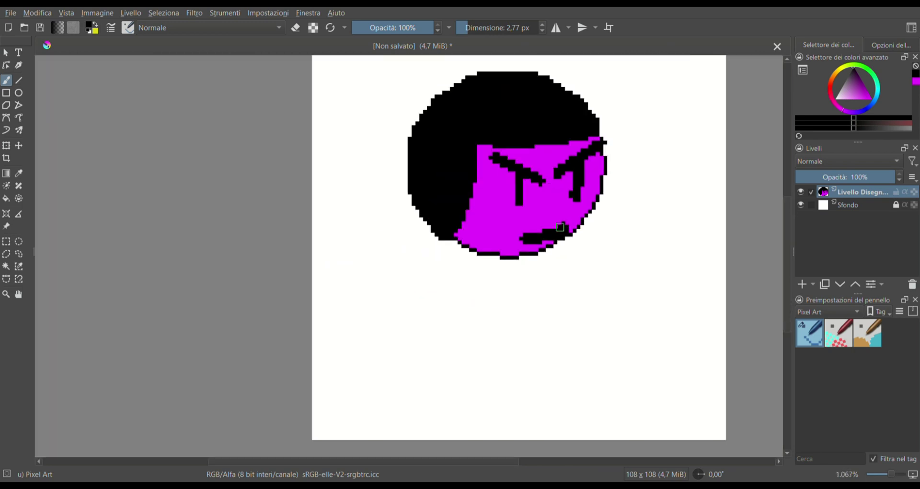
{"action": "scroll", "coordinate": [541, 269], "scroll_direction": "up", "scroll_amount": 2}
Step: Add a paint layer above Sfondo and, with a much larger brush, paint a black body and arms
{"action": "scroll", "coordinate": [541, 268], "scroll_direction": "up", "scroll_amount": 1}
{"action": "left_click", "coordinate": [820, 204]}
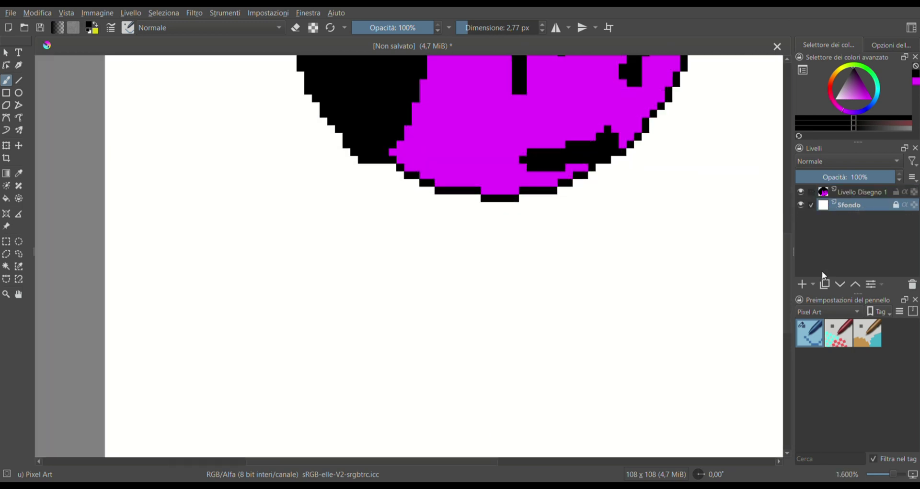
{"action": "left_click", "coordinate": [806, 284]}
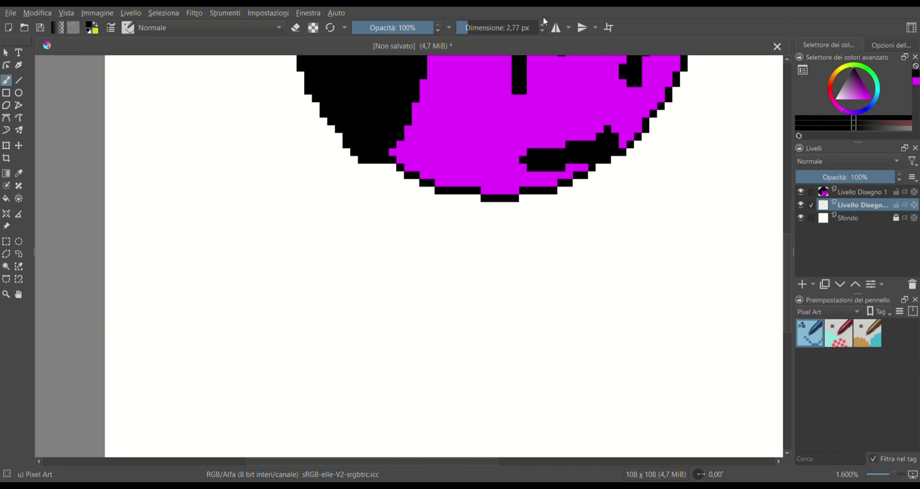
{"action": "left_click_drag", "start_coordinate": [527, 27], "coordinate": [464, 28]}
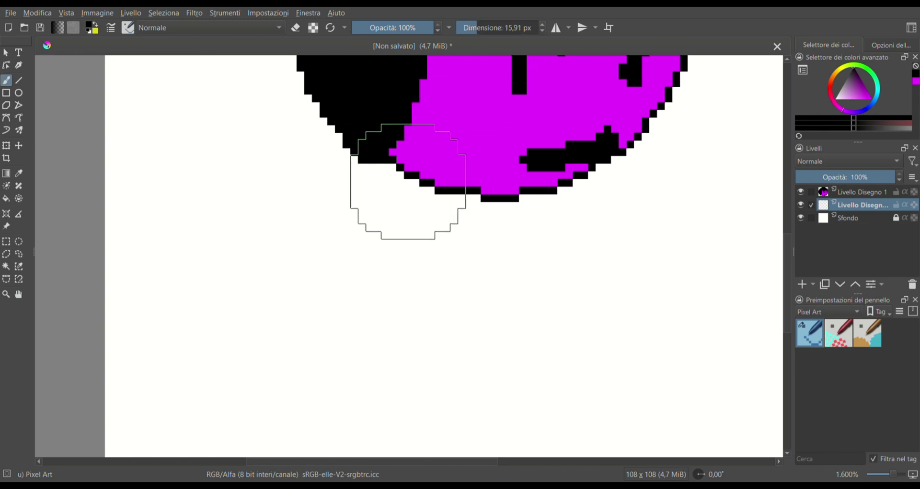
{"action": "mouse_move", "coordinate": [406, 185]}
{"action": "left_mouse_down"}
{"action": "mouse_move", "coordinate": [516, 311]}
{"action": "mouse_move", "coordinate": [529, 165]}
{"action": "left_mouse_up"}
{"action": "scroll", "coordinate": [529, 168], "scroll_direction": "up", "scroll_amount": 1}
{"action": "scroll", "coordinate": [527, 176], "scroll_direction": "down", "scroll_amount": 3}
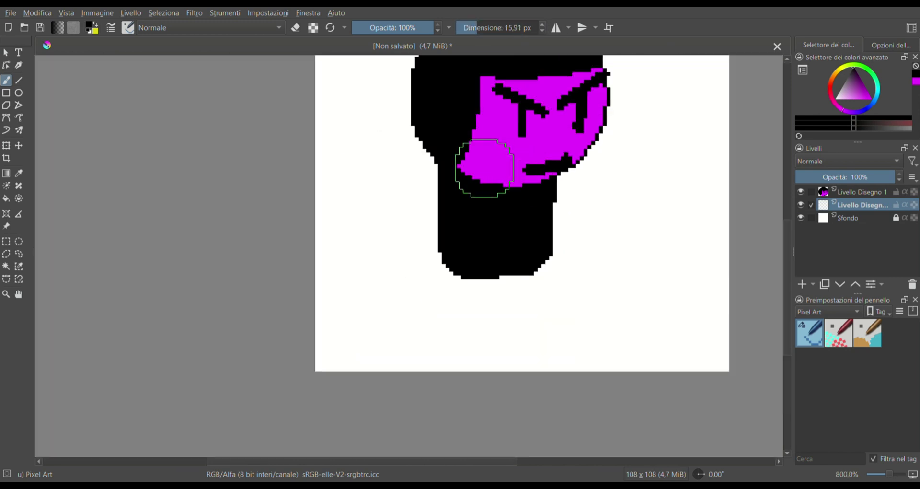
{"action": "mouse_move", "coordinate": [477, 176]}
{"action": "left_mouse_down"}
{"action": "mouse_move", "coordinate": [364, 226]}
{"action": "mouse_move", "coordinate": [376, 235]}
{"action": "mouse_move", "coordinate": [617, 224]}
{"action": "left_mouse_up"}
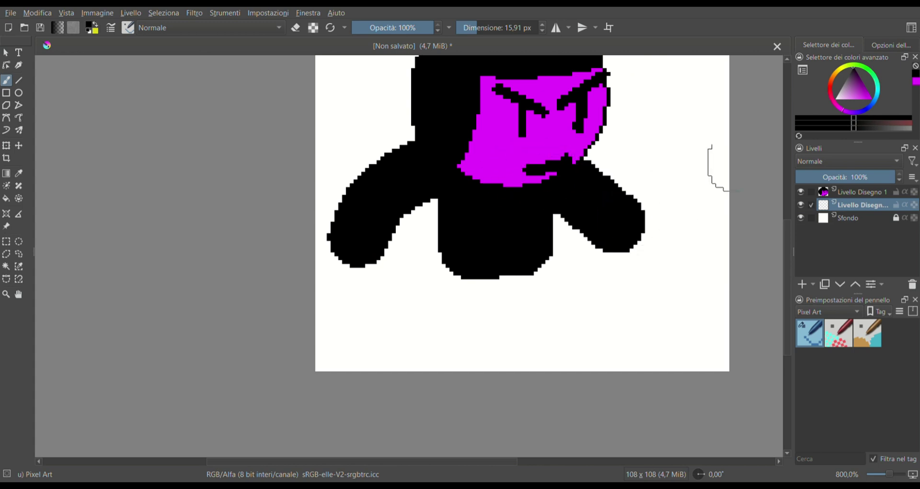
Step: Dab magenta hands at the ends of both arms, then return the colour to black
{"action": "left_click", "coordinate": [871, 98]}
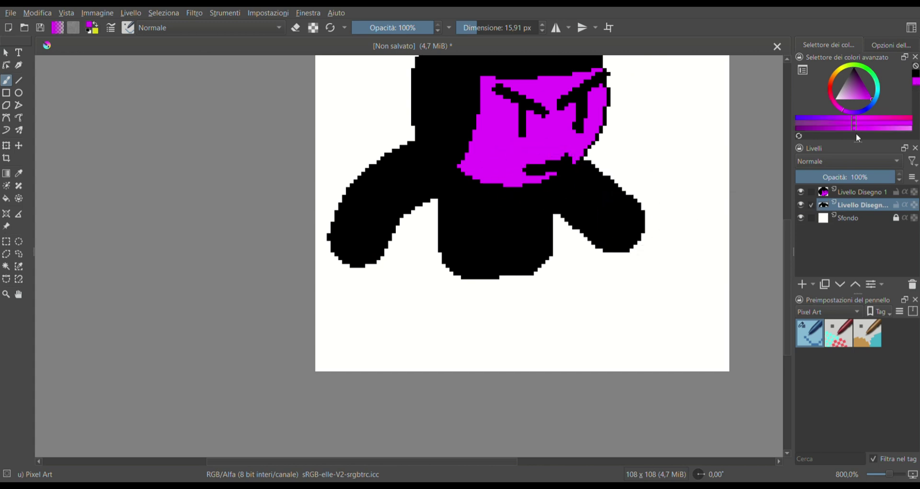
{"action": "left_click", "coordinate": [635, 242]}
{"action": "left_click", "coordinate": [349, 257]}
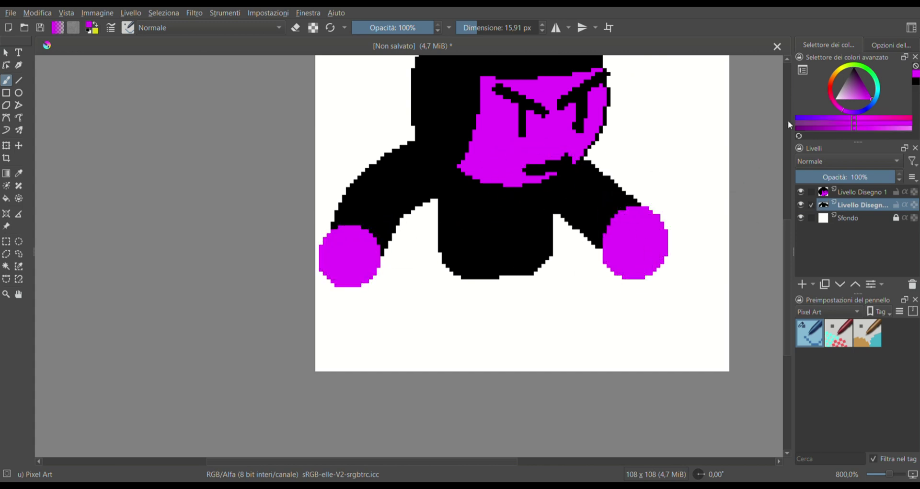
{"action": "left_click", "coordinate": [836, 100]}
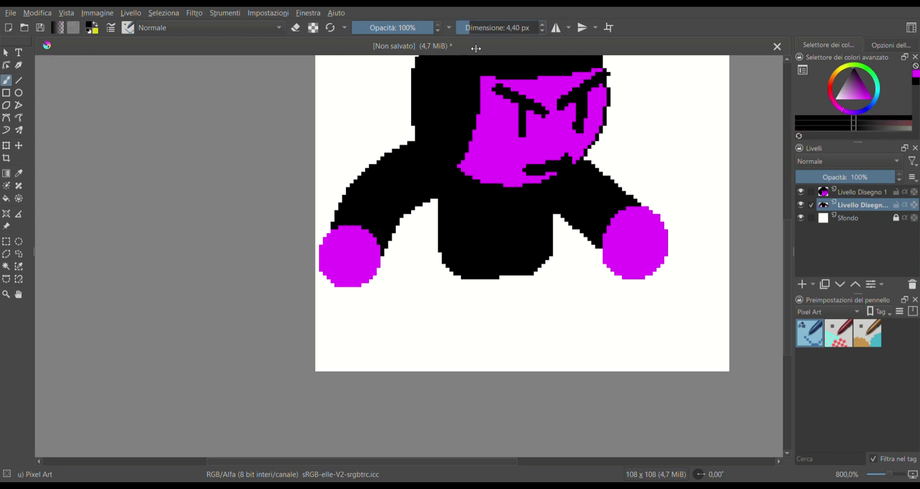